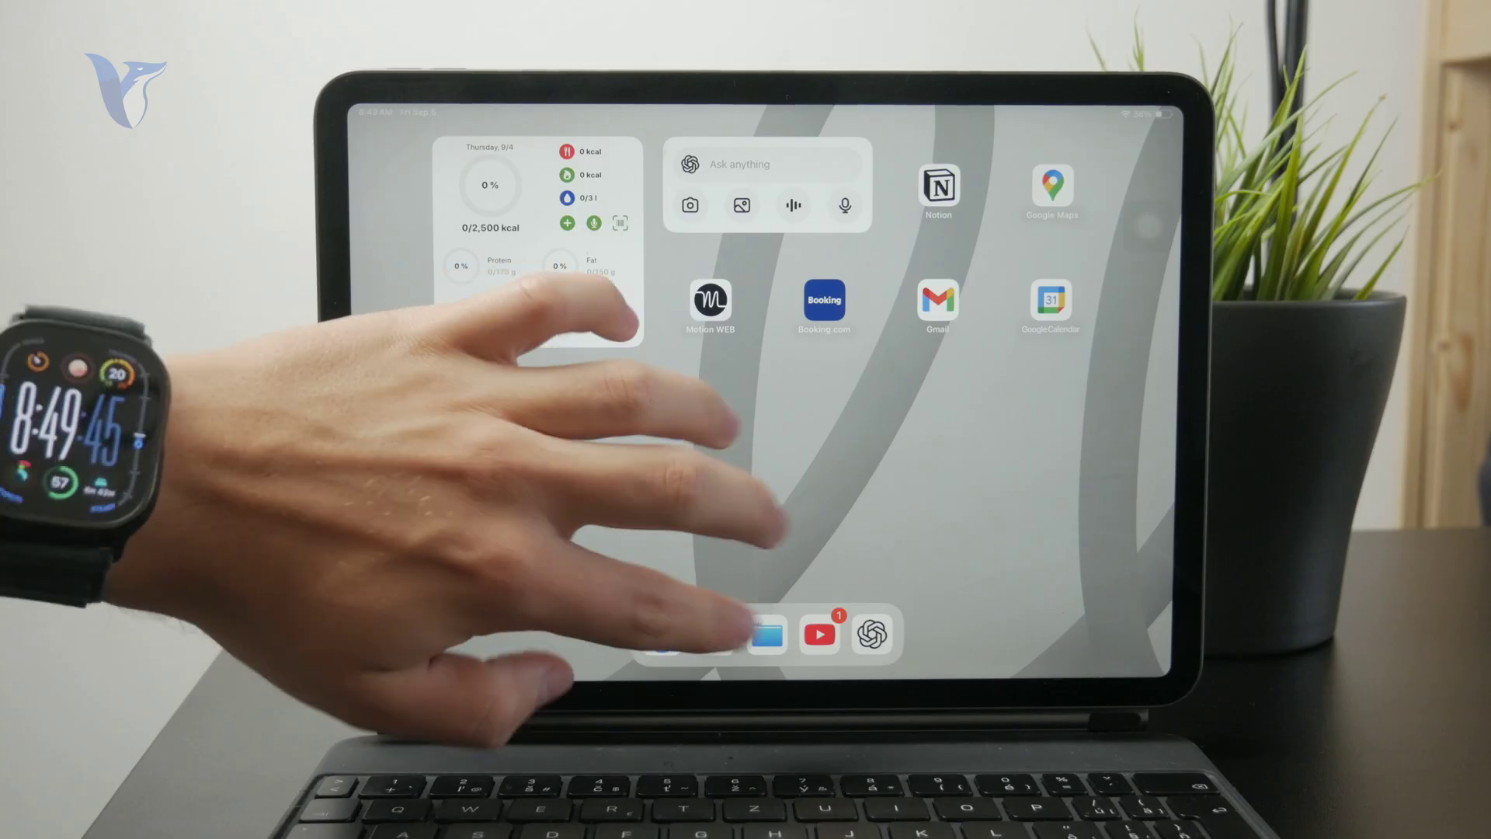
# Magnify the home screen, pan down to the dock apps, then restore normal size
pyautogui.doubleClick(769, 403)
pyautogui.moveTo(745, 408); pyautogui.dragTo(595, 560)
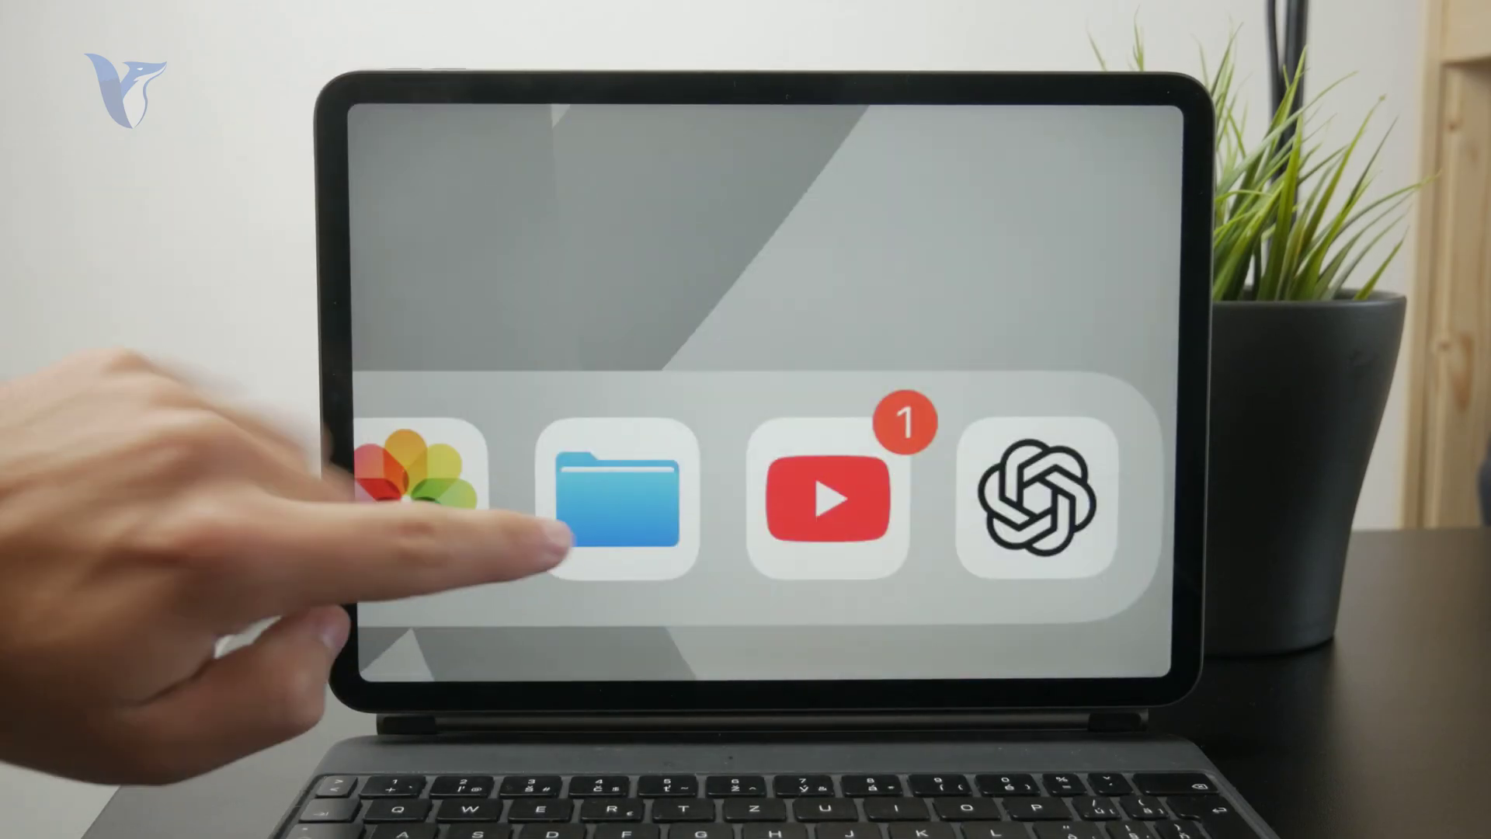
pyautogui.doubleClick(501, 606)
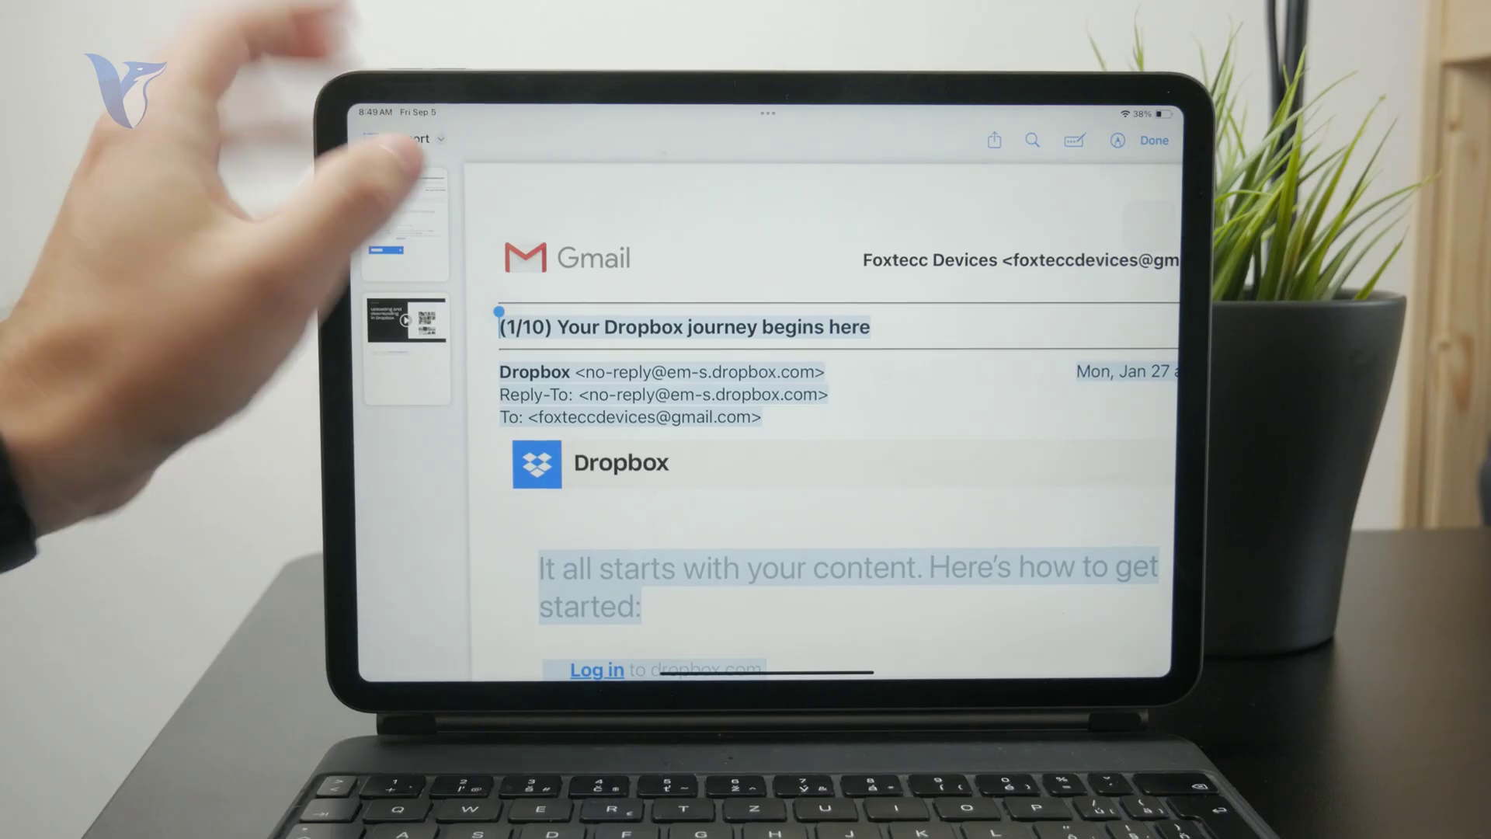
pyautogui.scroll(-1, 815, 524)
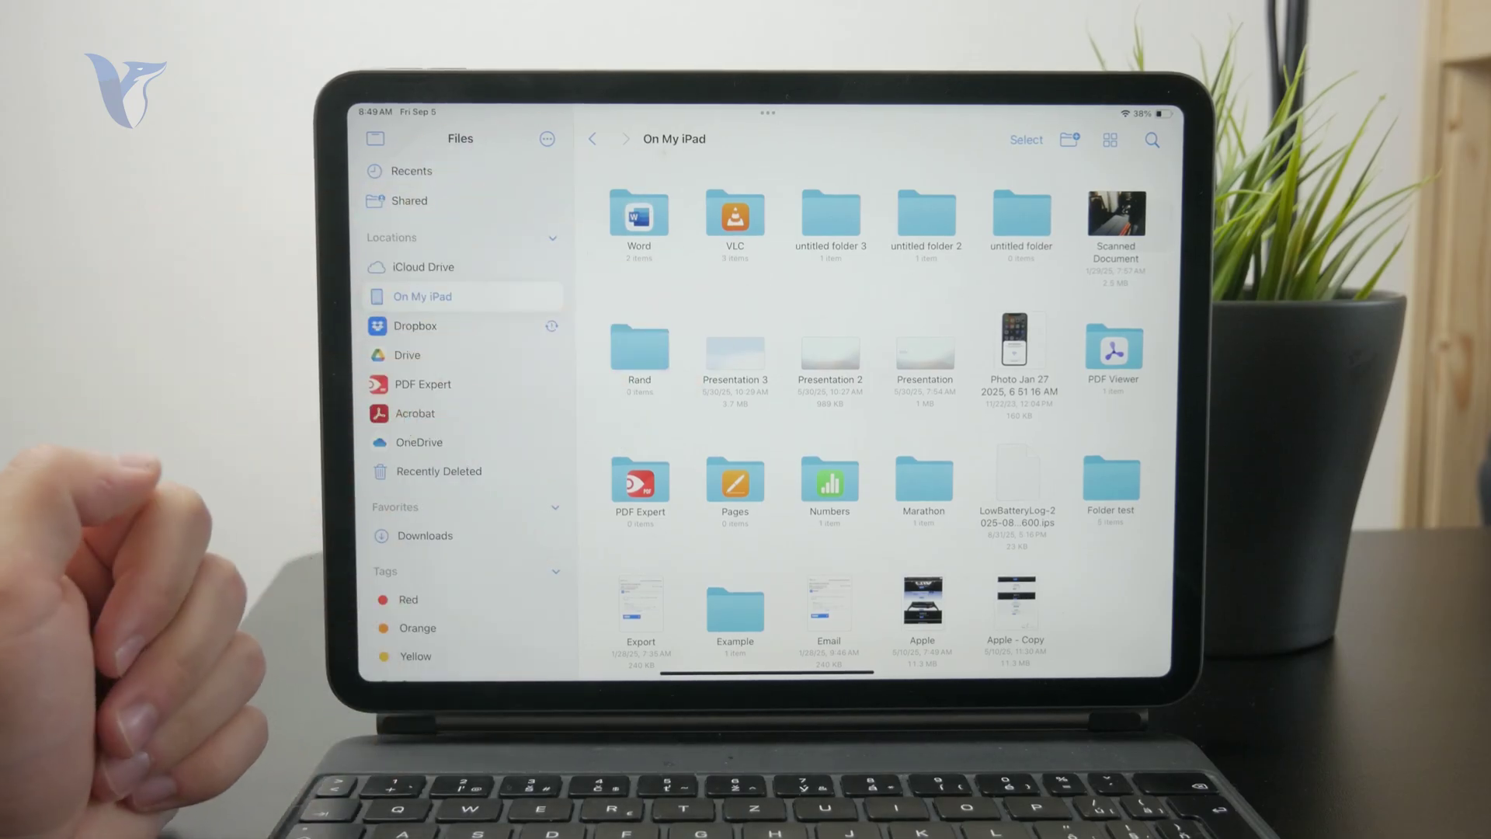
pyautogui.scroll(-2, 874, 408)
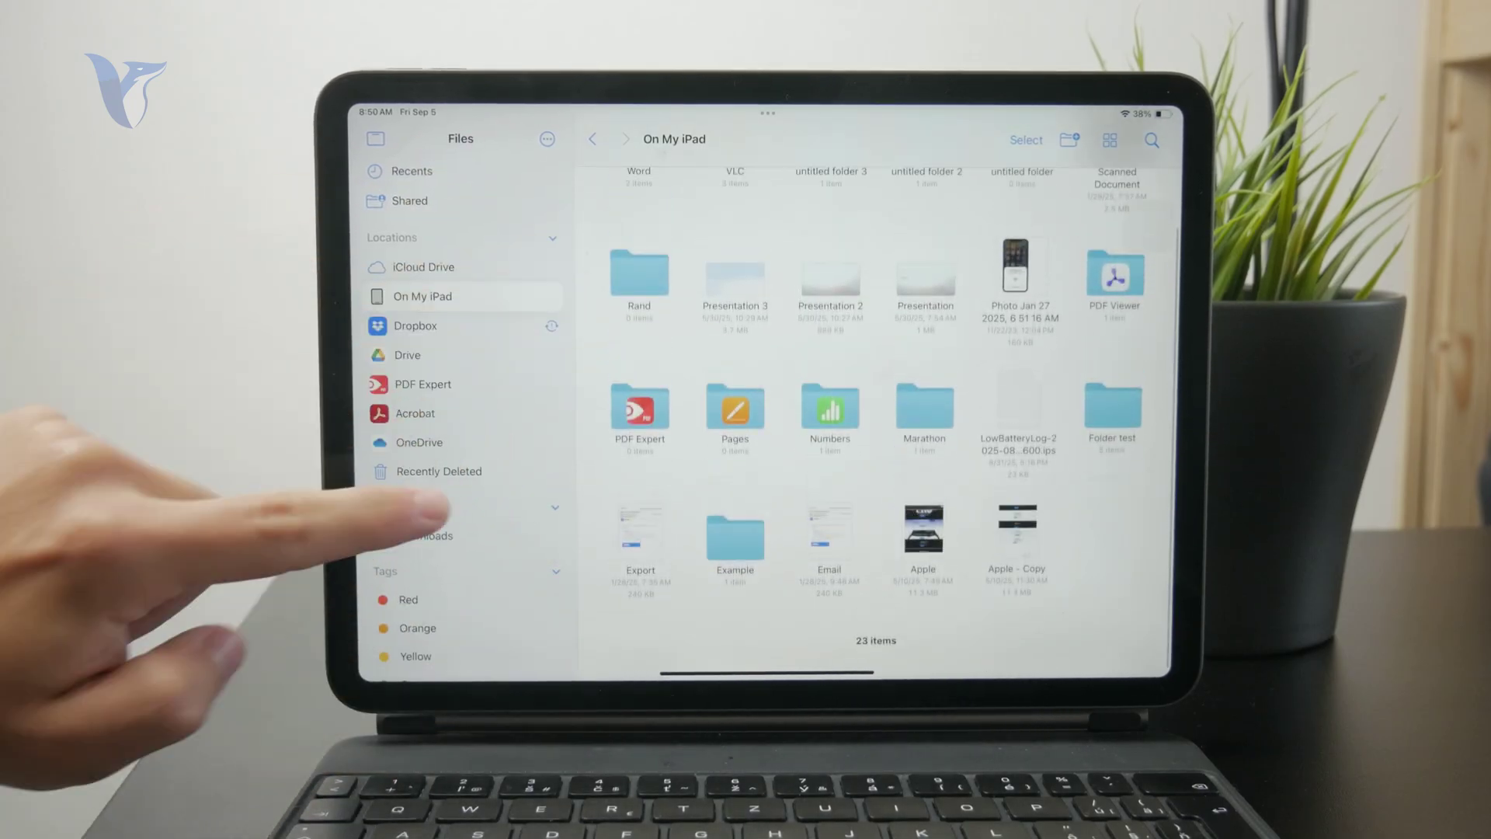
pyautogui.scroll(-2, 466, 385)
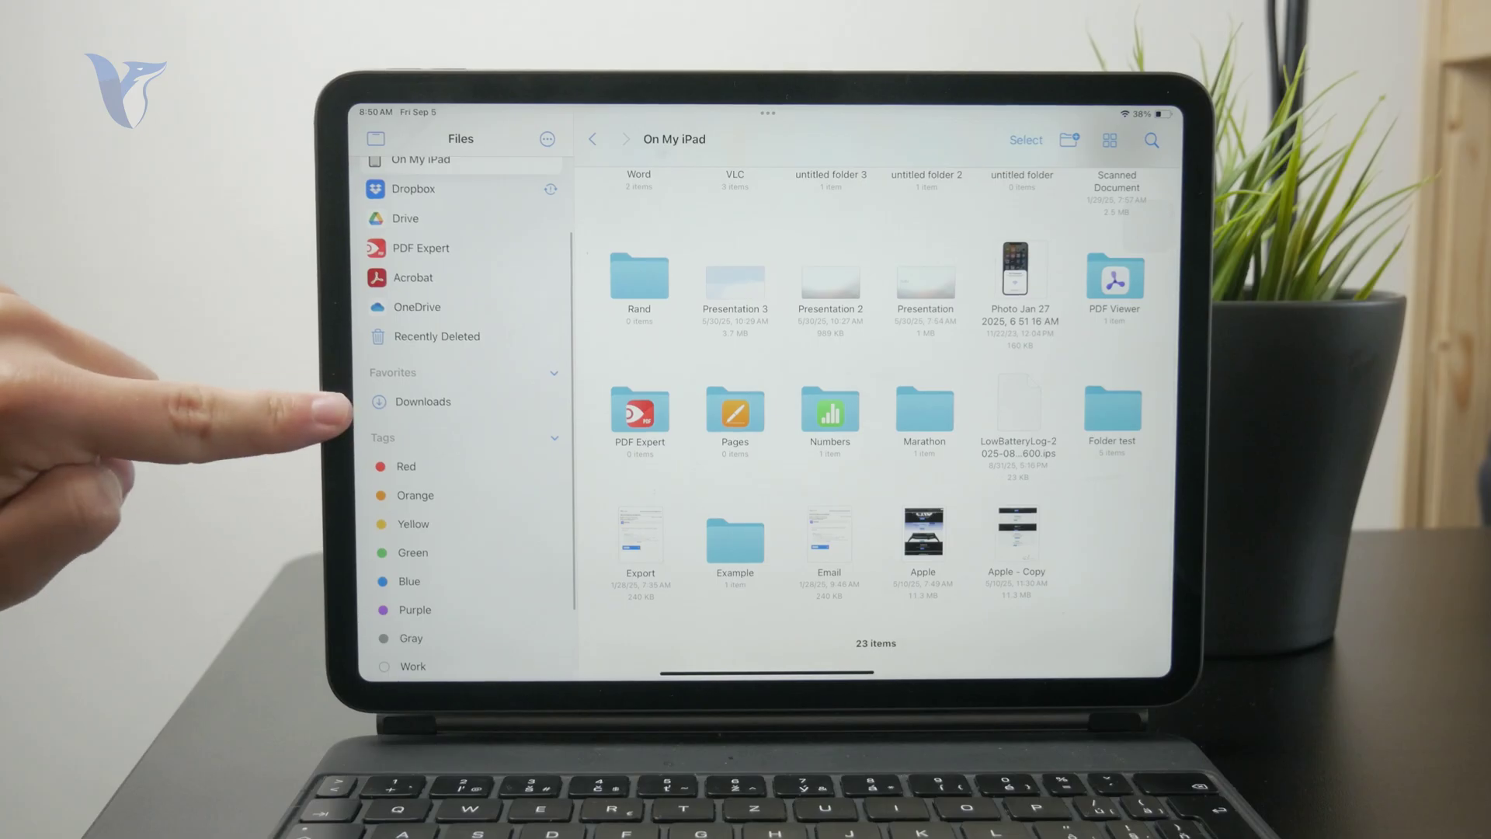
# Show the Downloads folder's files, such as screenshots, recordings, archives and photos
pyautogui.click(423, 402)
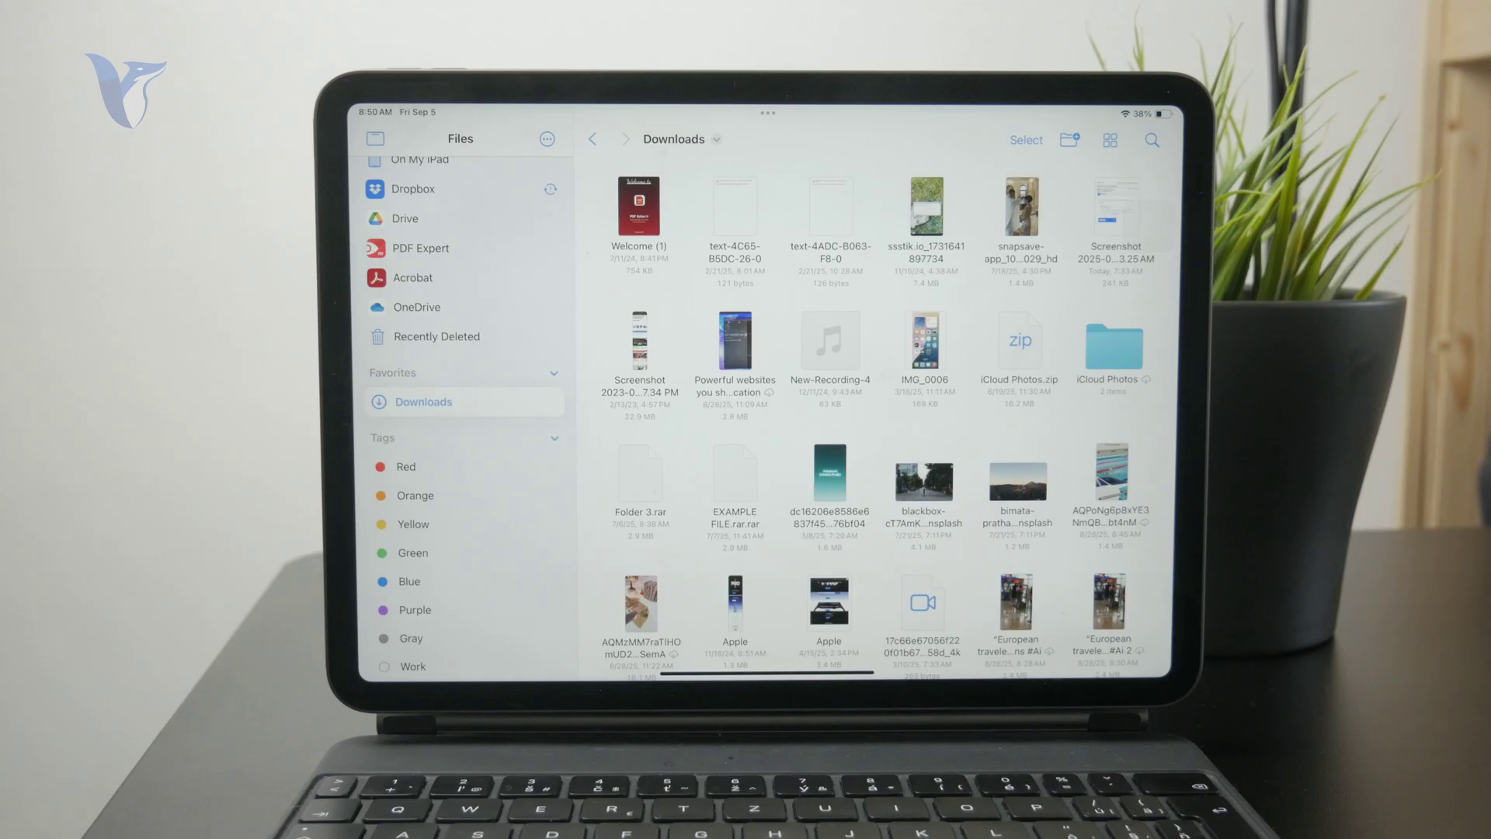
# Leave Files, view the Google Drive page in Safari, return home, and clear the search text
pyautogui.press('super+h')
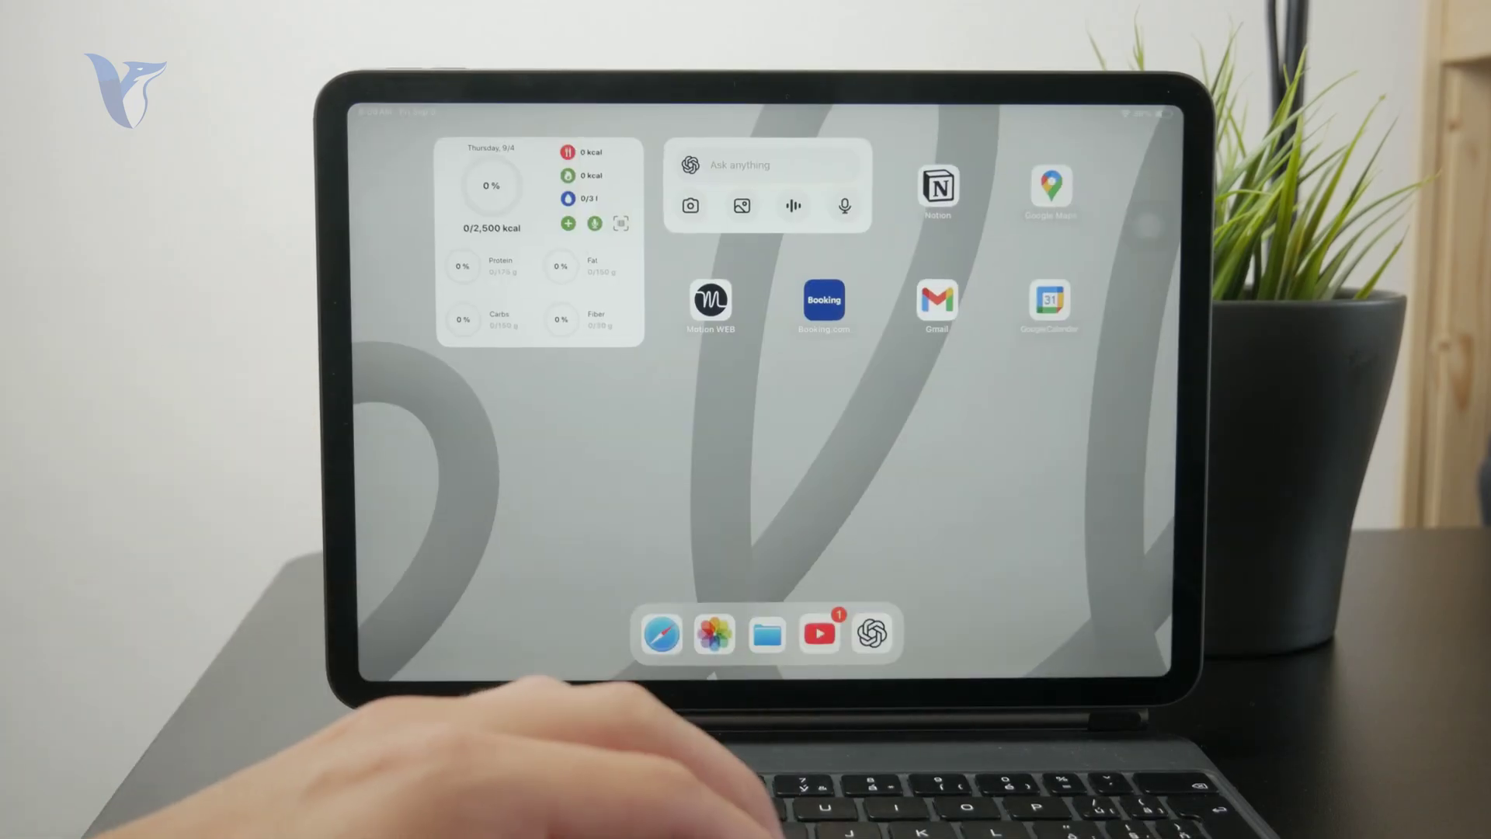
pyautogui.click(662, 634)
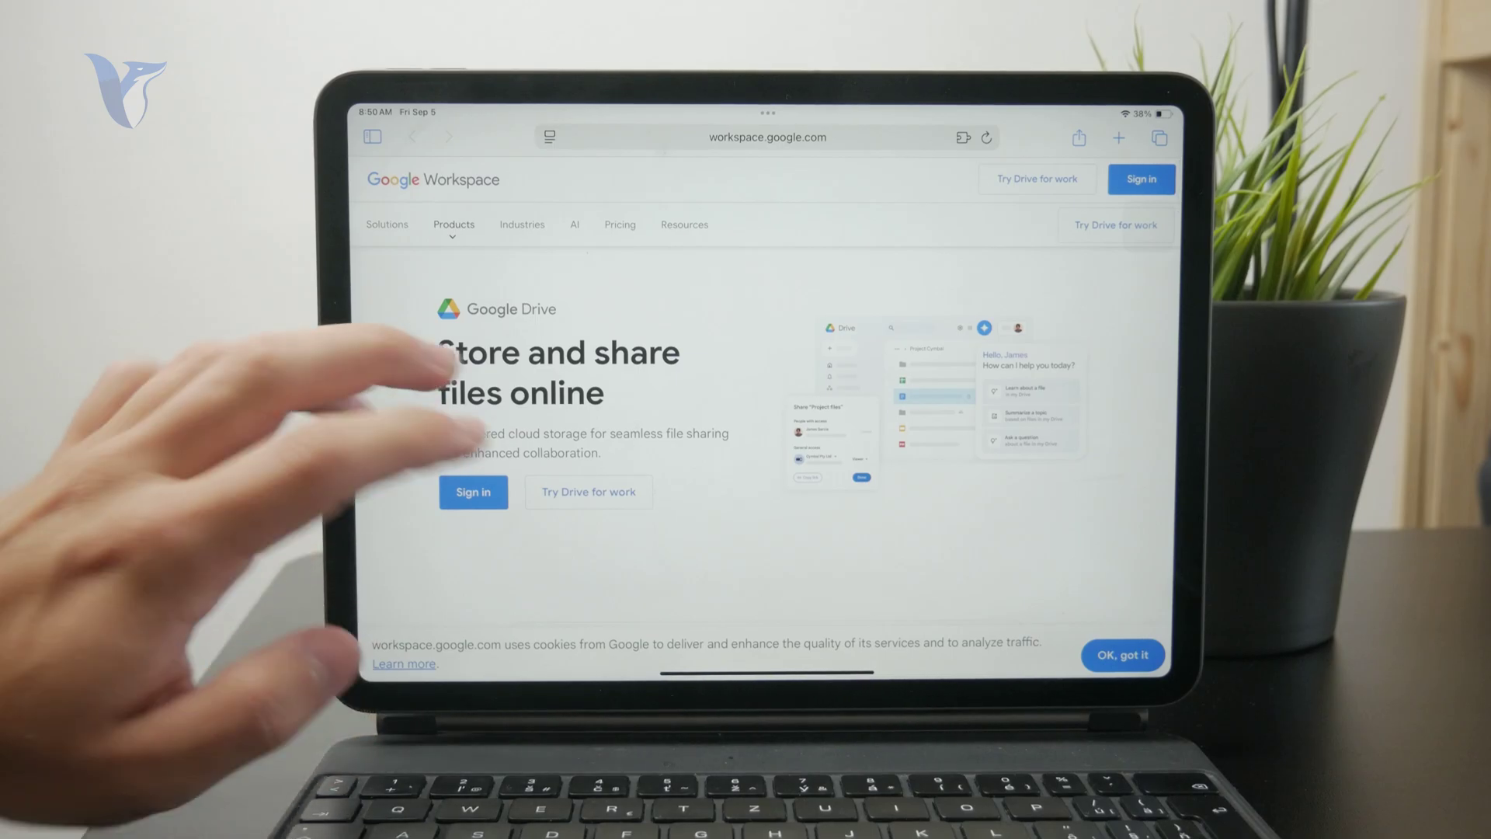
pyautogui.scroll(5, 757, 396)
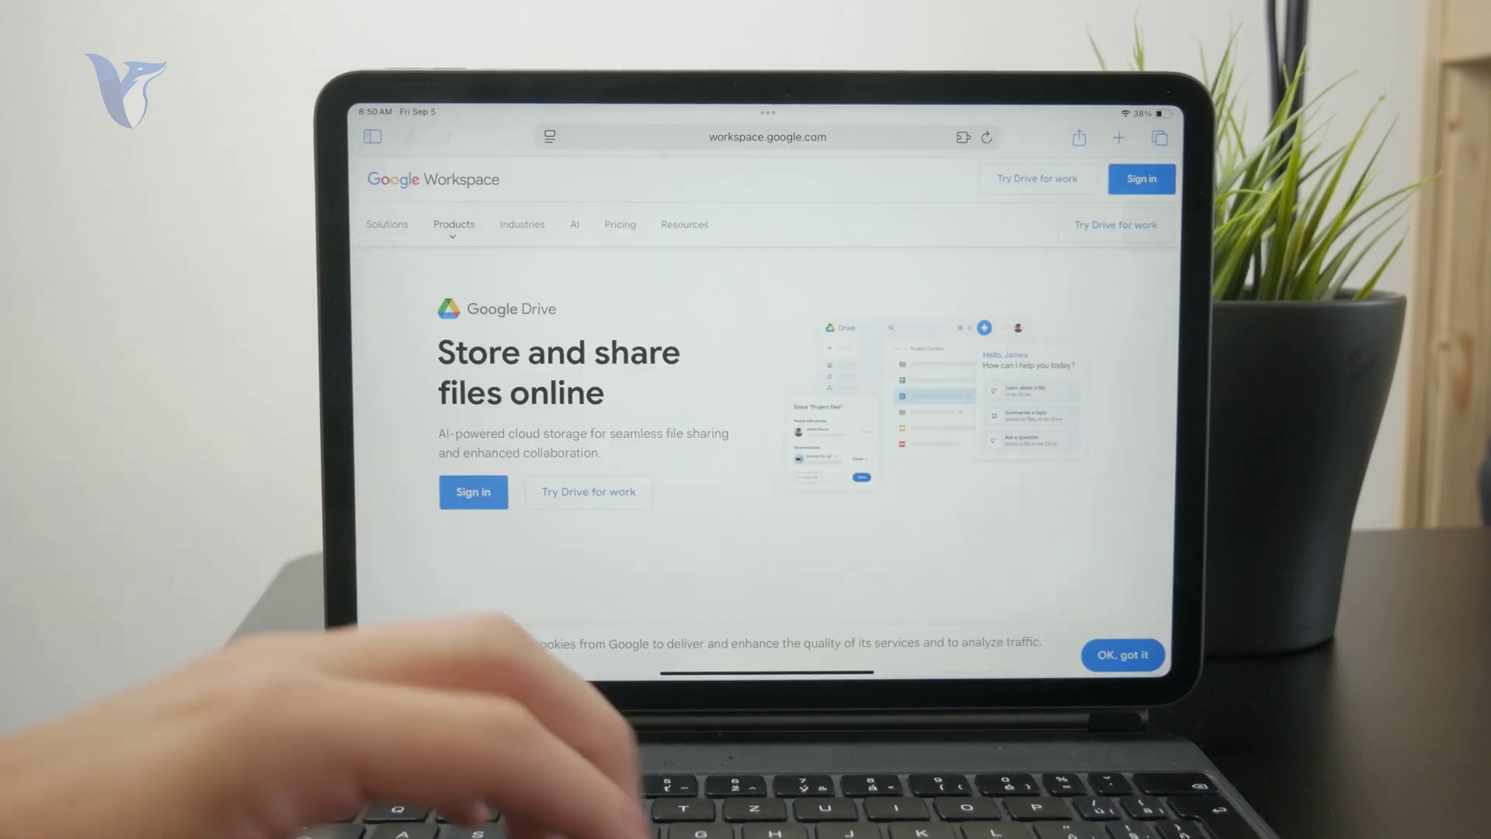
pyautogui.press('super+h')
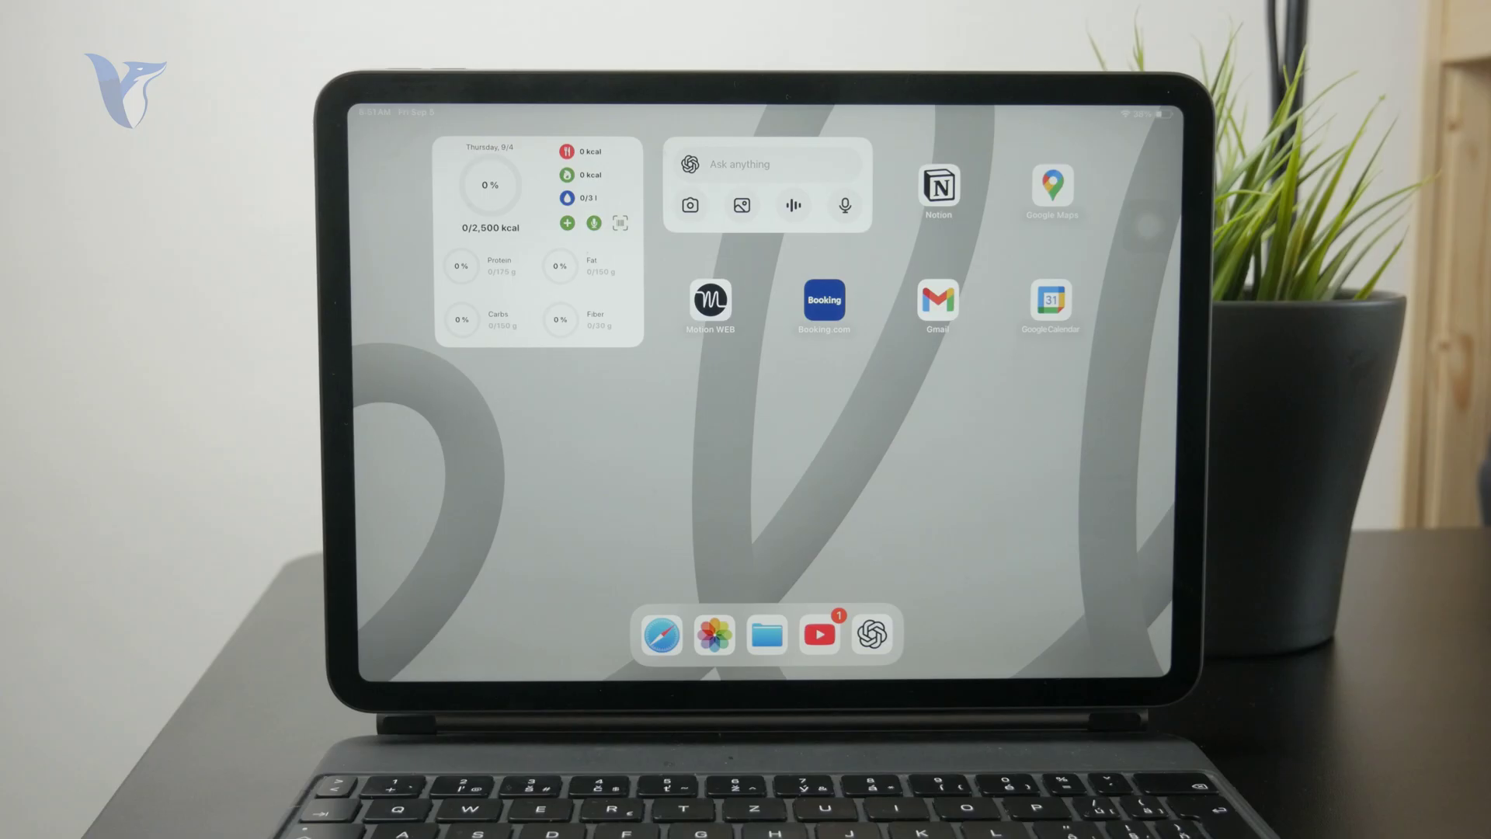
pyautogui.write('notes')
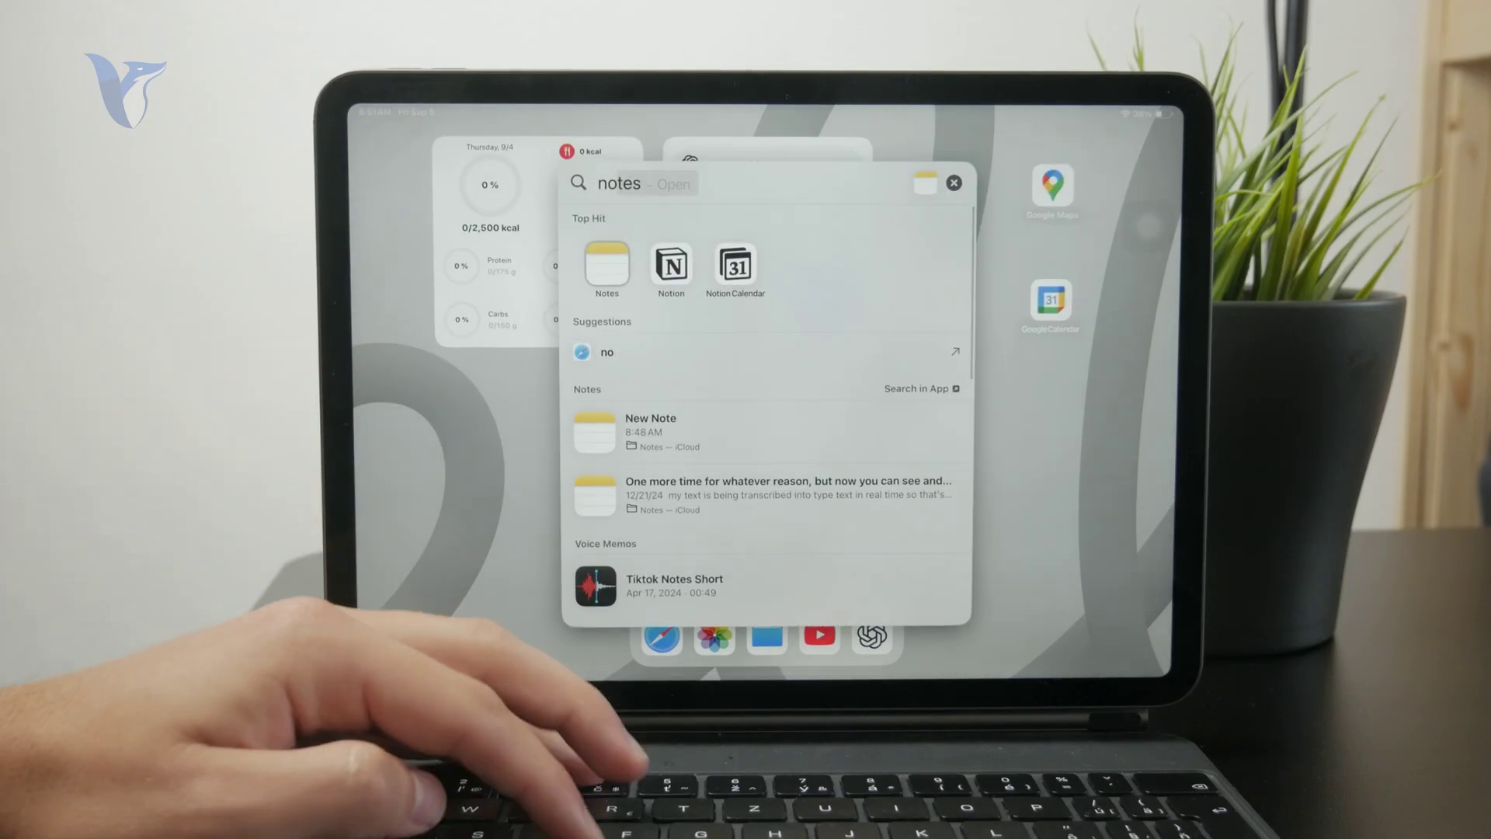
pyautogui.press('BackSpace')
pyautogui.press('BackSpace')
pyautogui.press('BackSpace')
pyautogui.write('chrome')
# Launch Chrome and open its Downloads location, showing the empty Chrome folder in Files
pyautogui.press('Return')
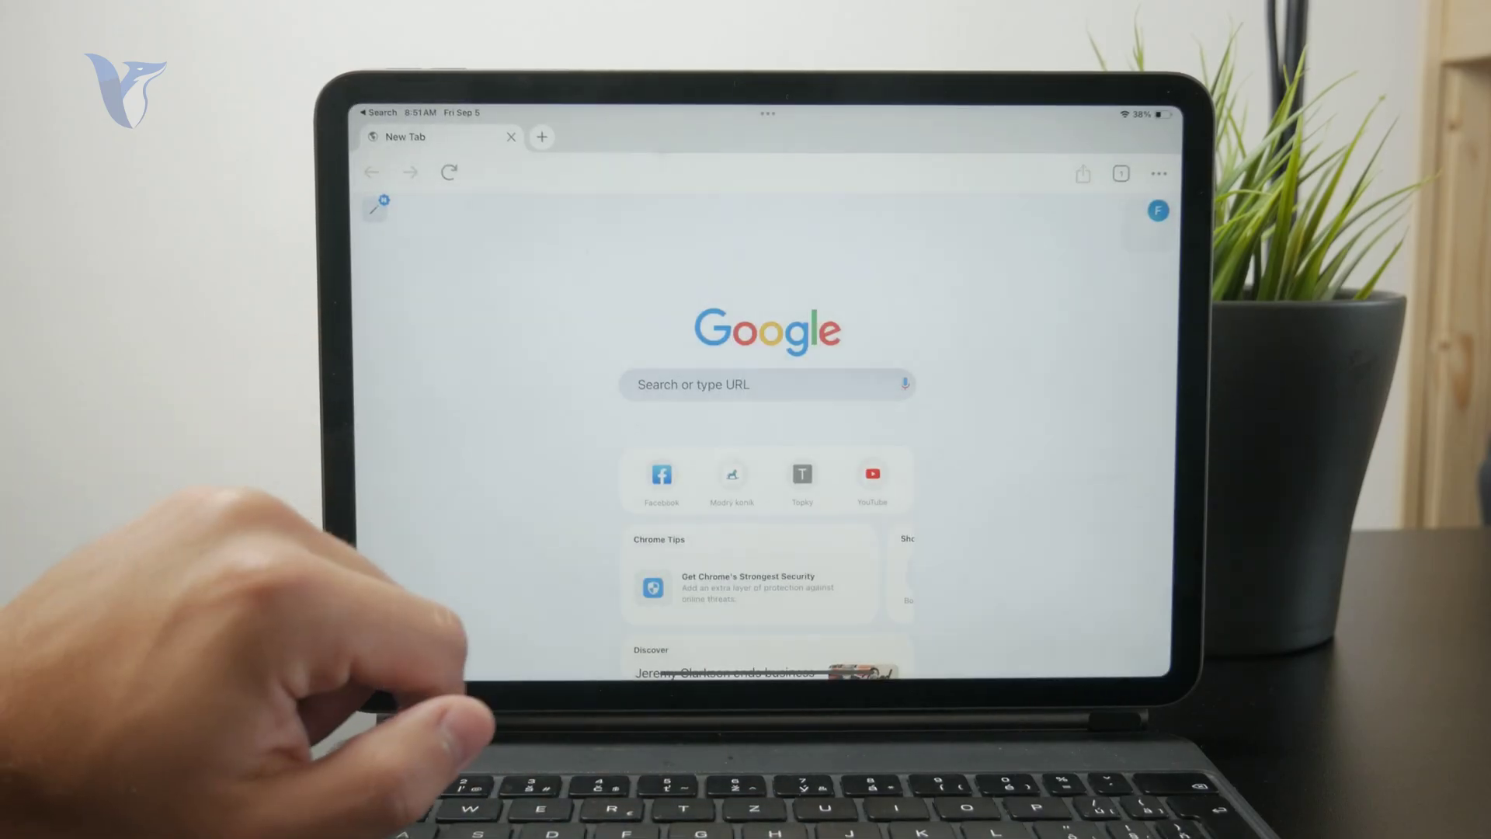
pyautogui.click(1158, 173)
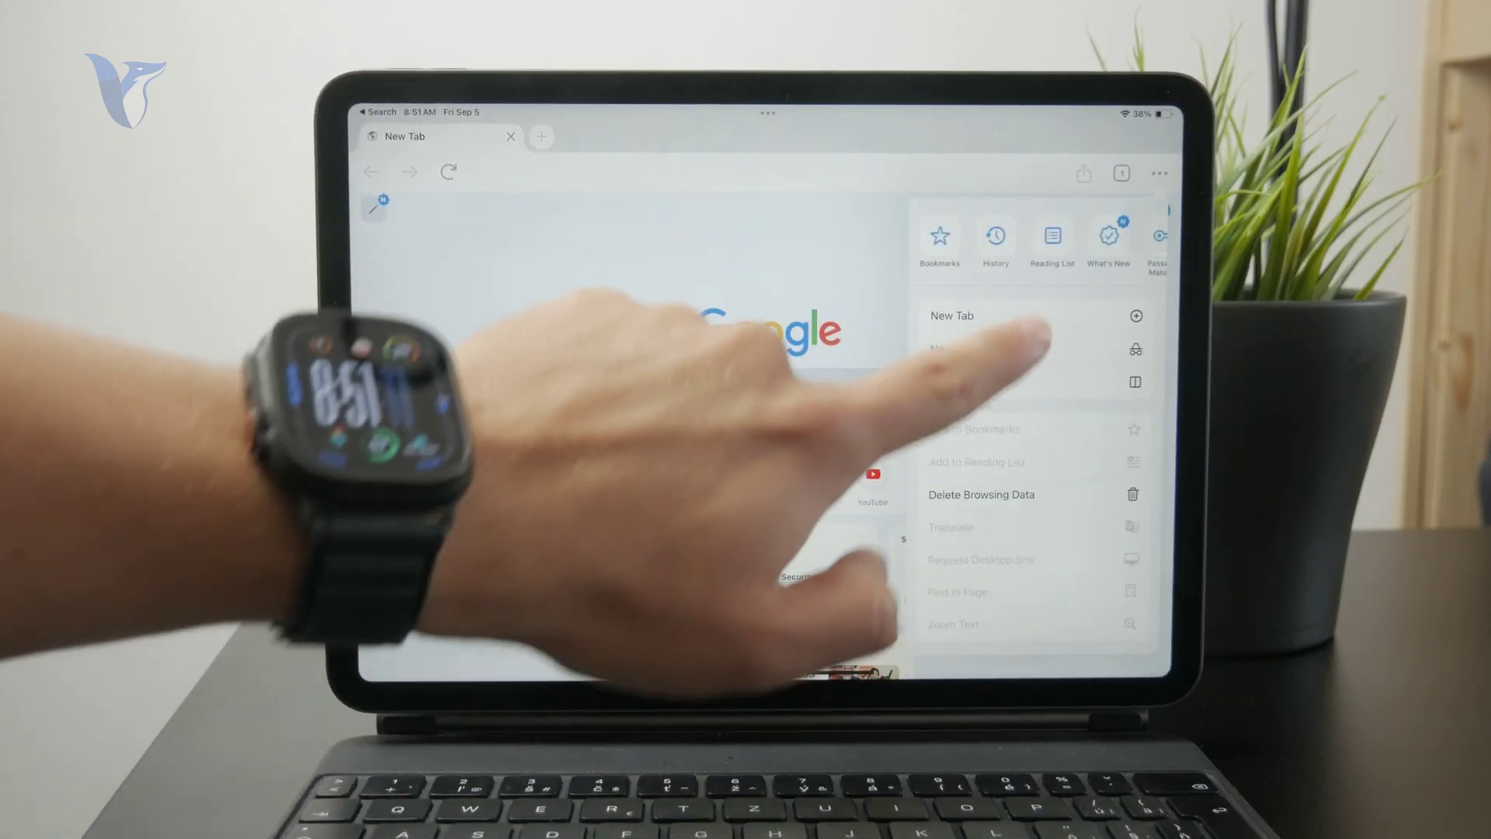
pyautogui.moveTo(1050, 238); pyautogui.dragTo(898, 239)
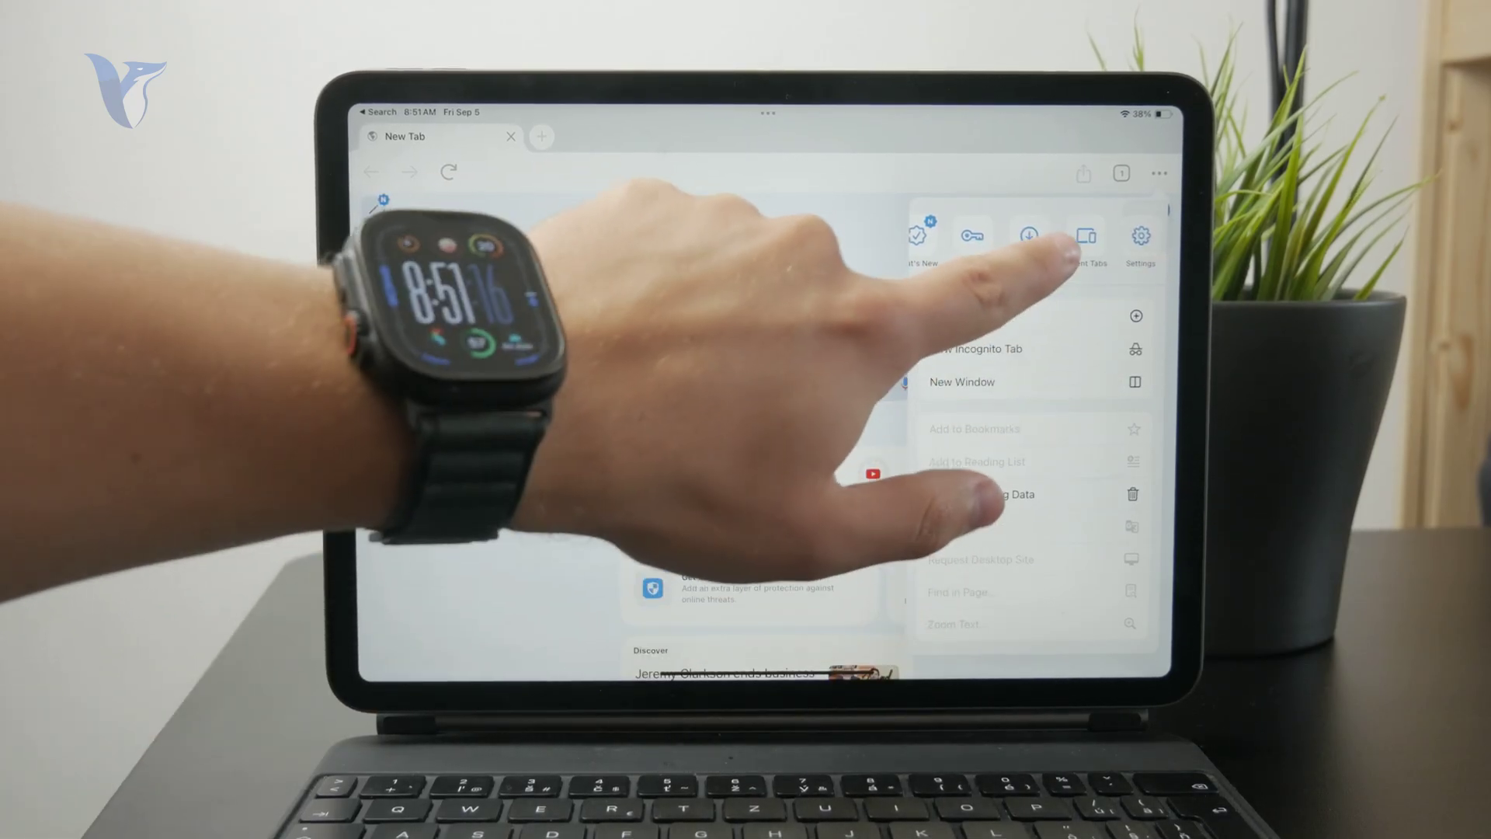
pyautogui.click(1027, 237)
pyautogui.click(397, 399)
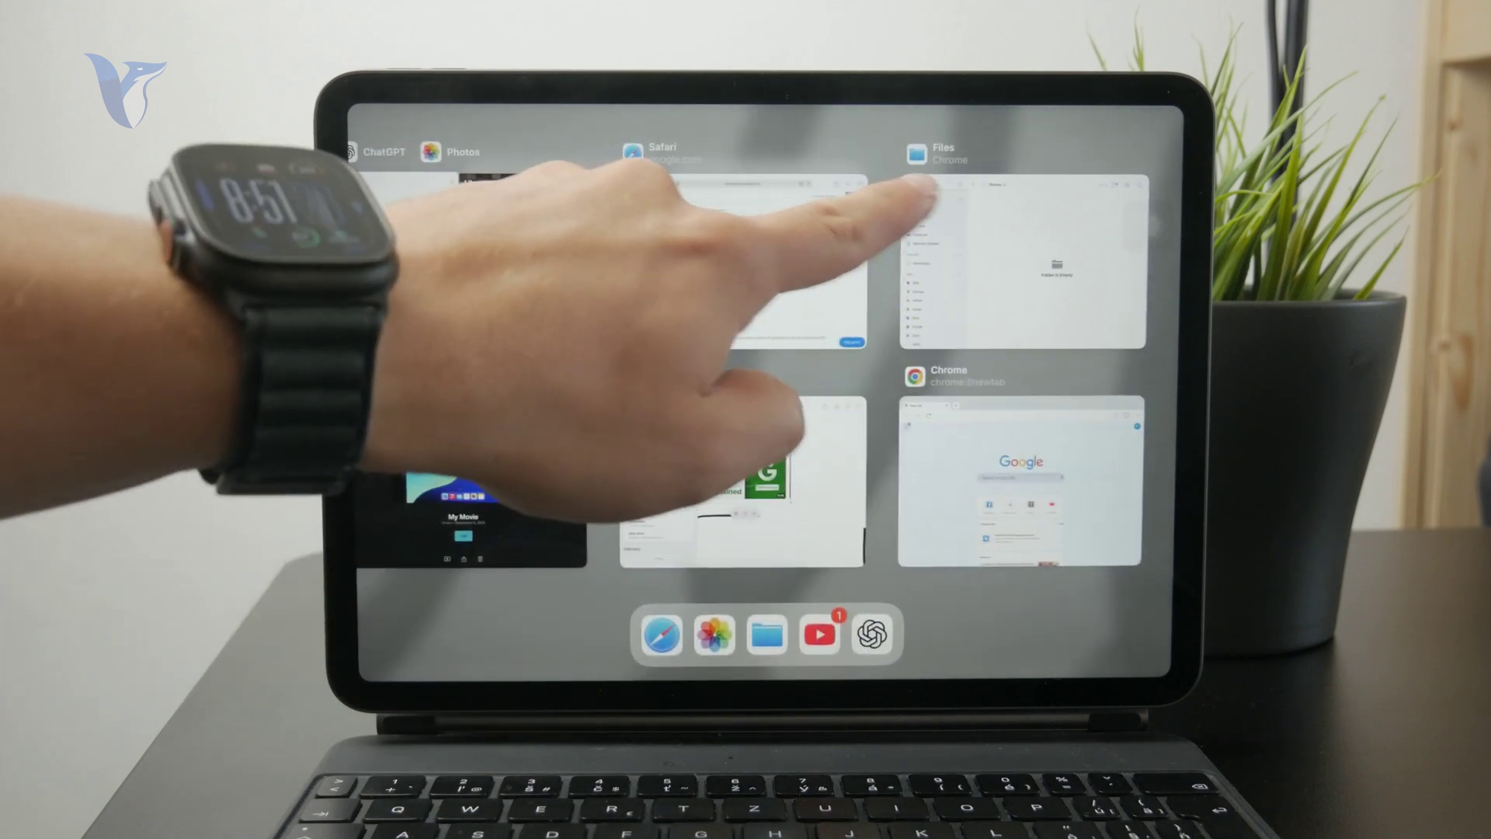
pyautogui.click(921, 199)
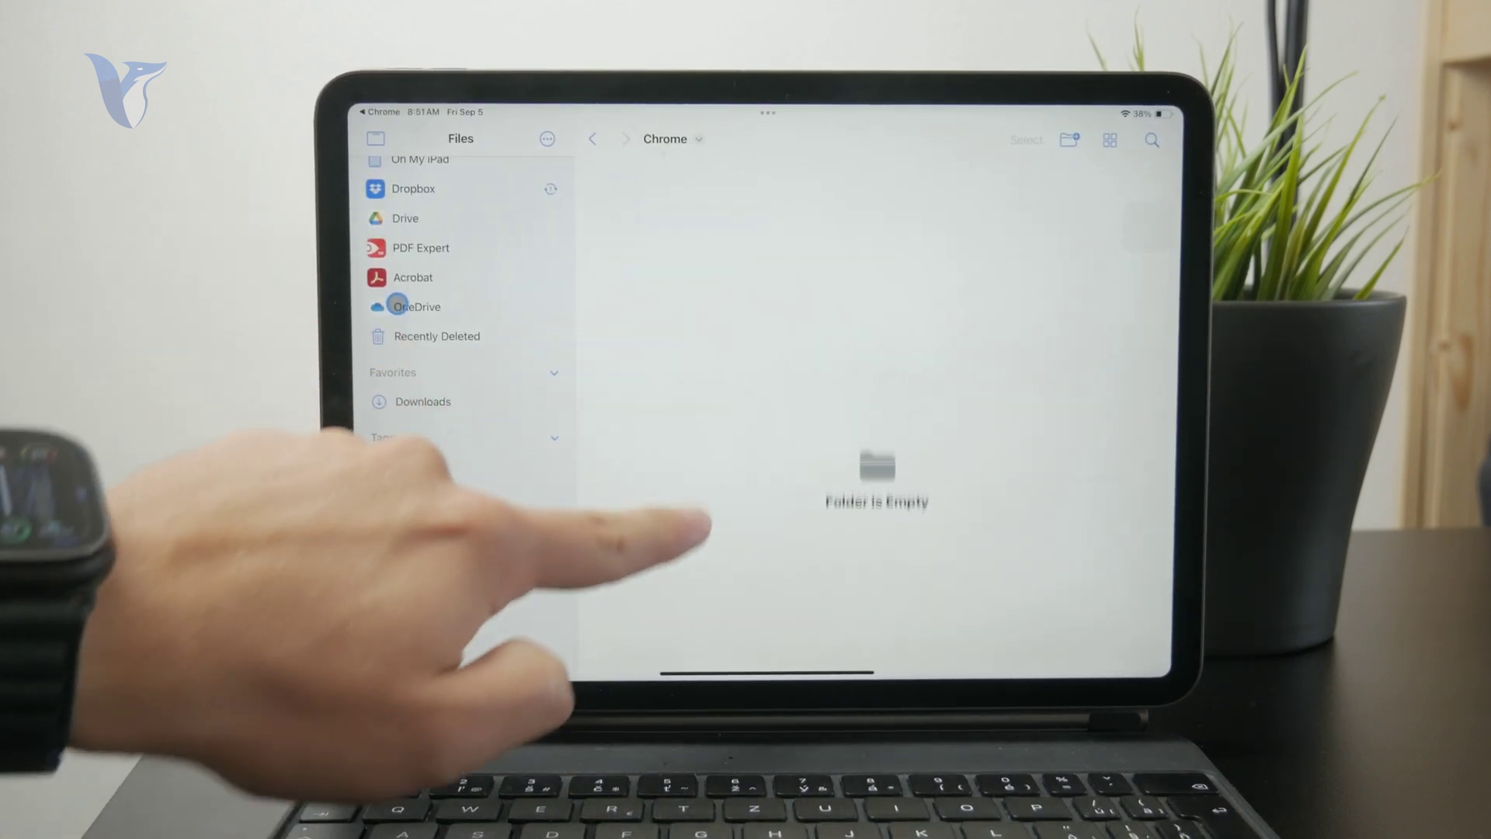
pyautogui.scroll(3, 397, 306)
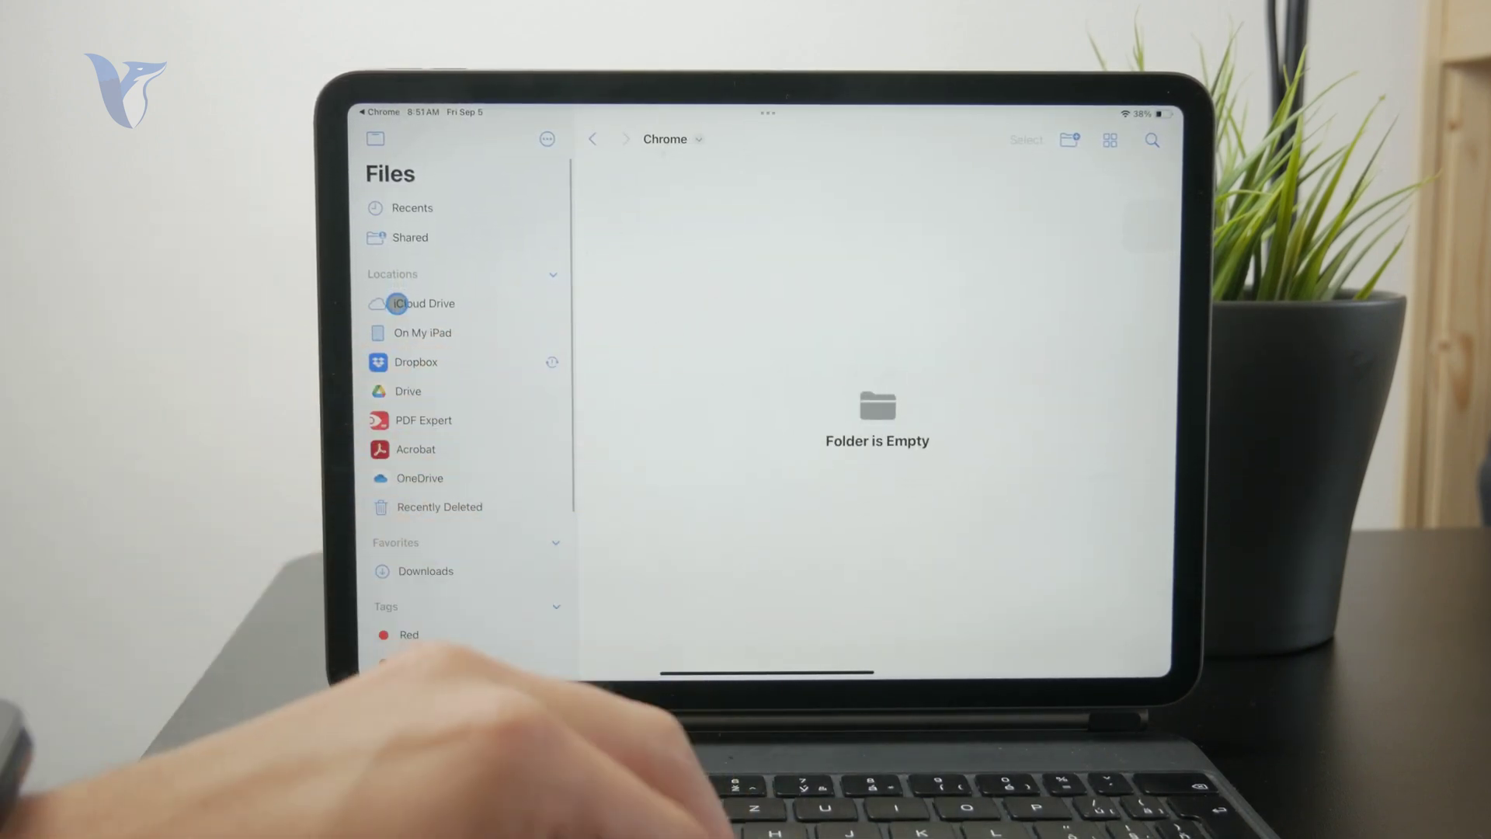
# Close Files with Cmd+H, returning to the Home Screen's widgets and dock
pyautogui.press('super+h')
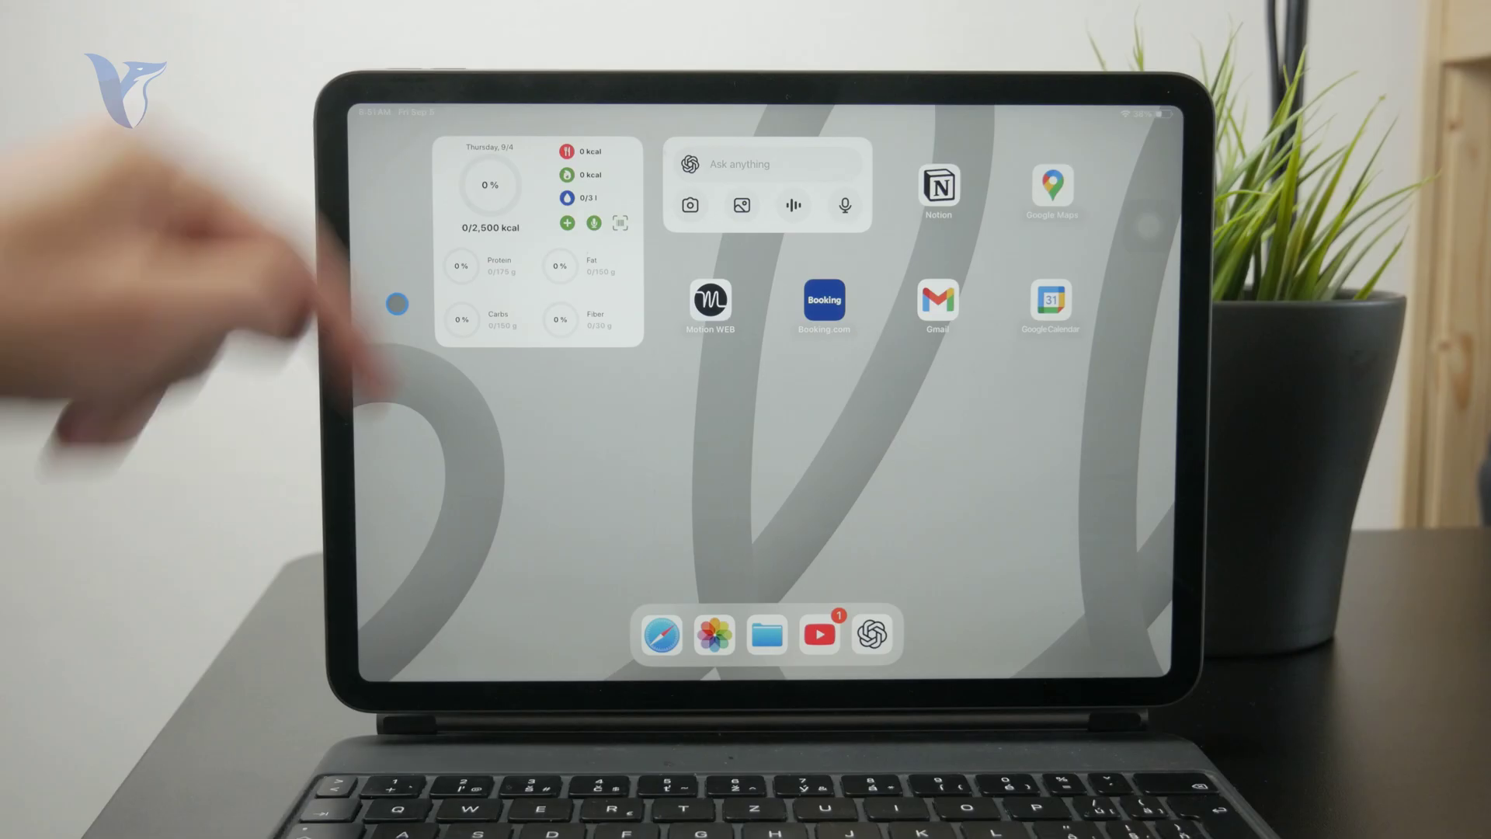